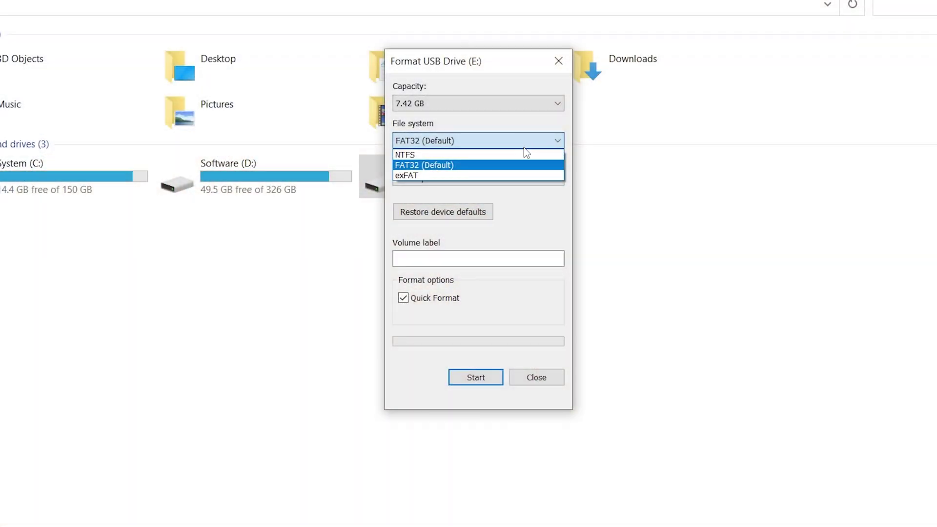
Step: Start a quick format of USB drive E: keeping FAT32 (Default) as the file system
{"action": "left_click", "coordinate": [520, 166]}
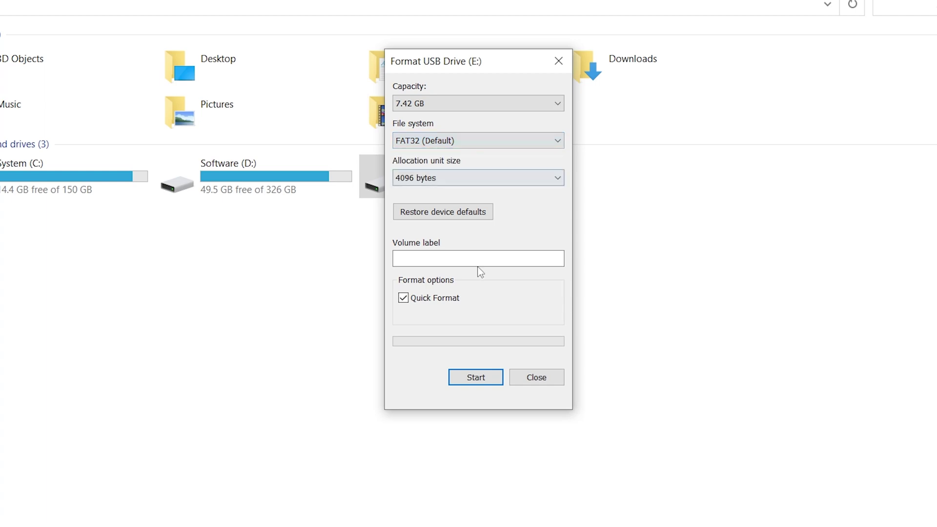
{"action": "left_click", "coordinate": [474, 377]}
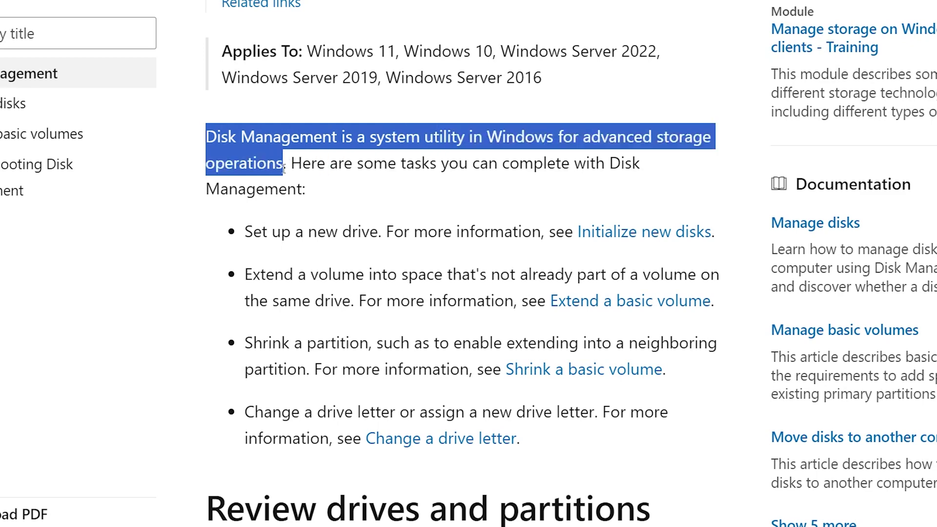
{"action": "left_click_drag", "start_coordinate": [287, 164], "coordinate": [304, 190]}
{"action": "left_click", "coordinate": [247, 235]}
{"action": "left_click_drag", "start_coordinate": [246, 233], "coordinate": [702, 232]}
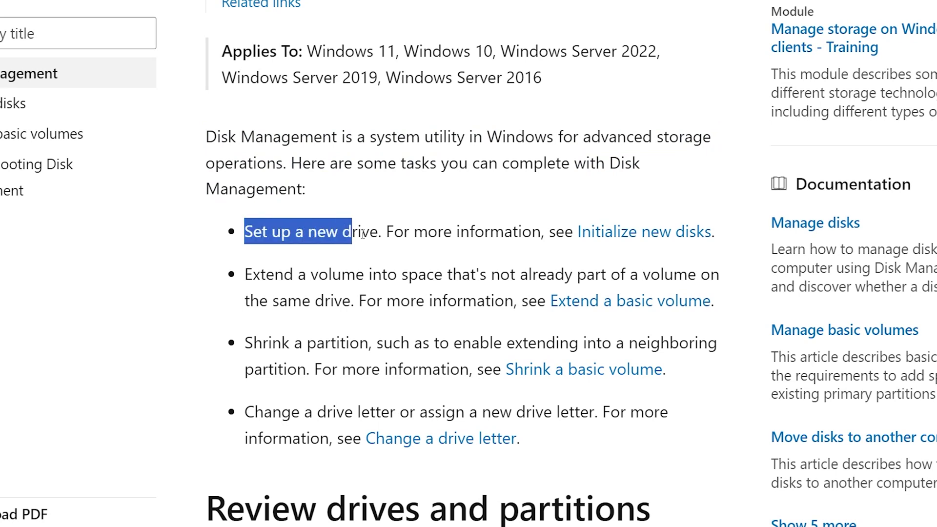
{"action": "left_click_drag", "start_coordinate": [246, 276], "coordinate": [719, 276]}
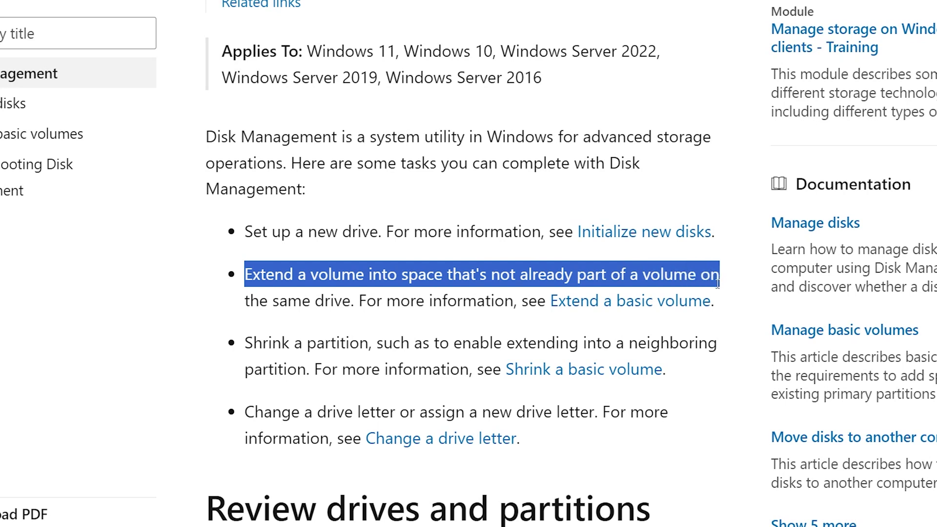
{"action": "left_click_drag", "start_coordinate": [246, 344], "coordinate": [515, 348]}
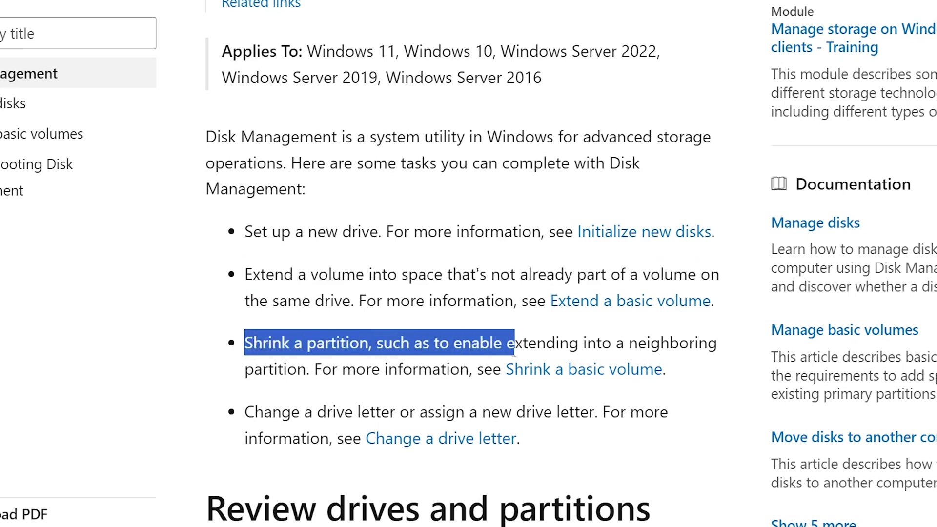
{"action": "left_click_drag", "start_coordinate": [514, 347], "coordinate": [654, 439]}
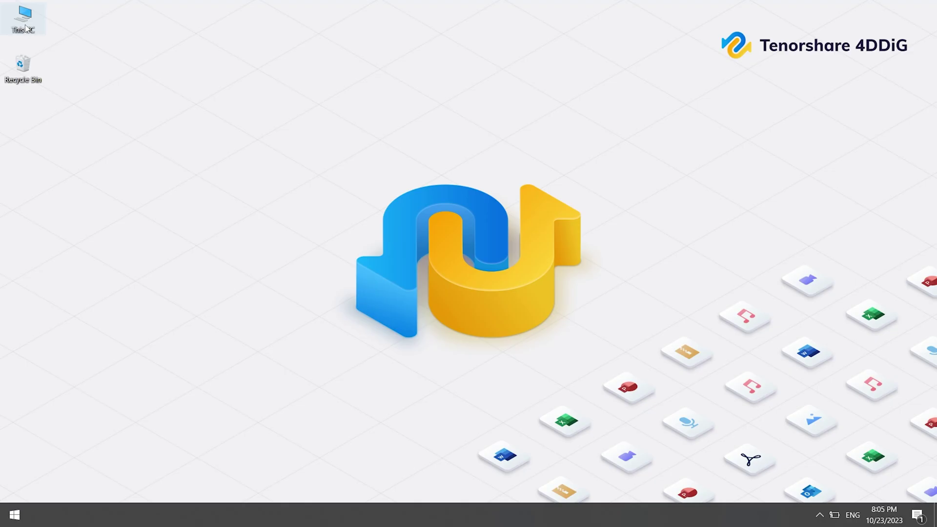
Step: Reach removable volume E: in Computer Management's Disk Management and begin formatting it
{"action": "right_click", "coordinate": [26, 27]}
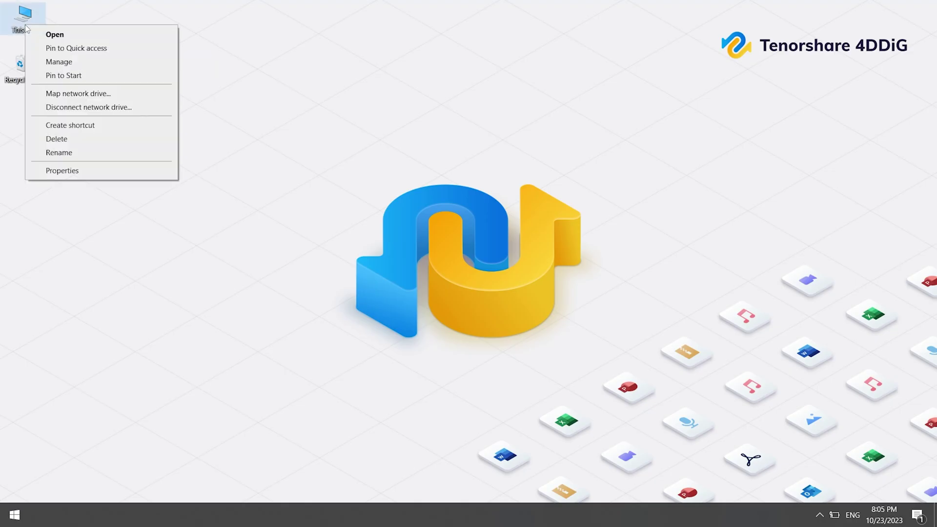
{"action": "left_click", "coordinate": [59, 62]}
{"action": "left_click", "coordinate": [219, 198]}
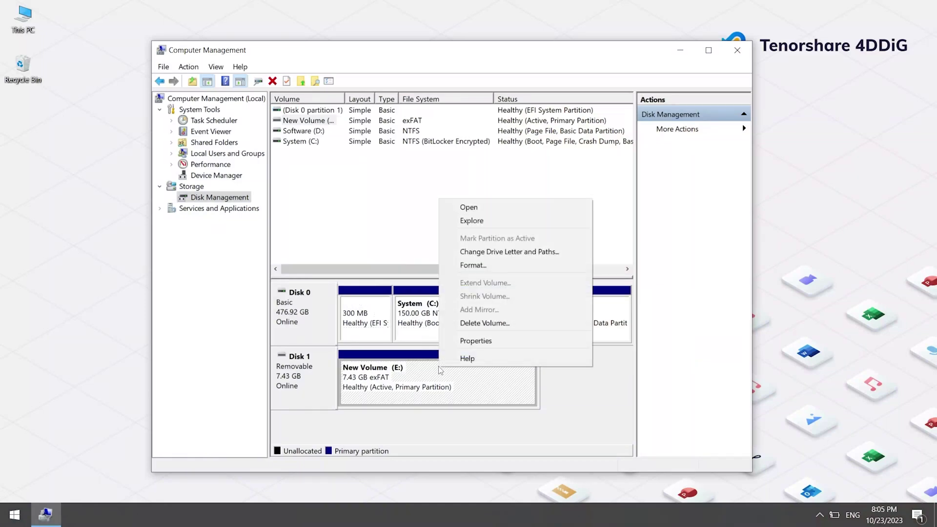
{"action": "left_click", "coordinate": [475, 268]}
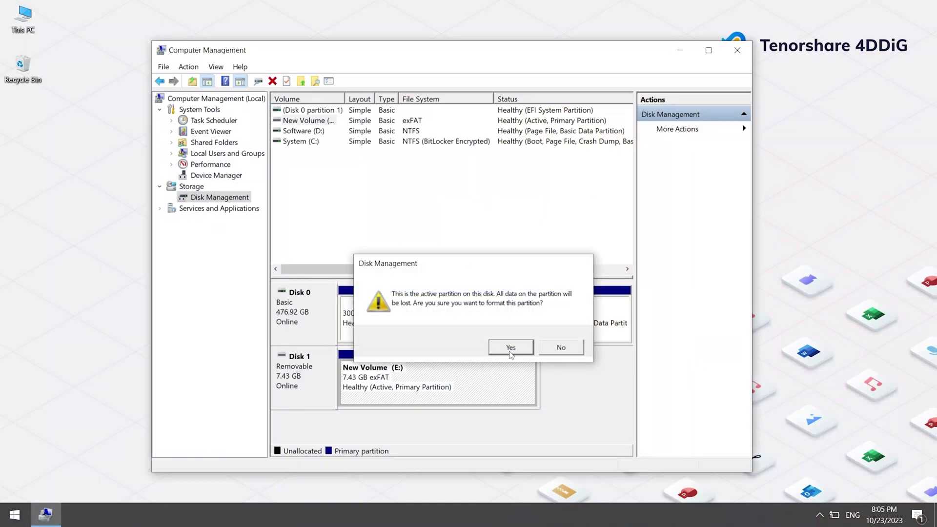
{"action": "left_click", "coordinate": [504, 330]}
Step: Quick-format volume E: to FAT32 and confirm erasing its data
{"action": "left_click", "coordinate": [364, 274]}
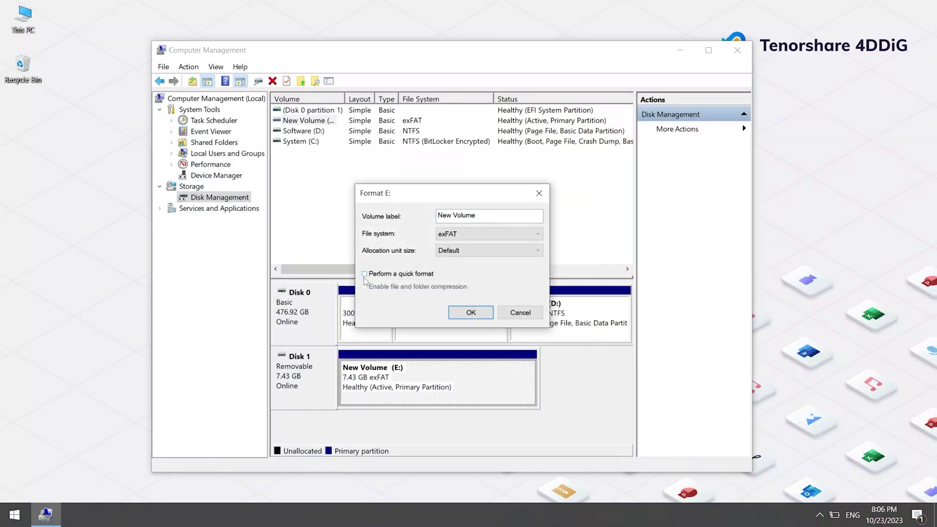
{"action": "left_click", "coordinate": [460, 234]}
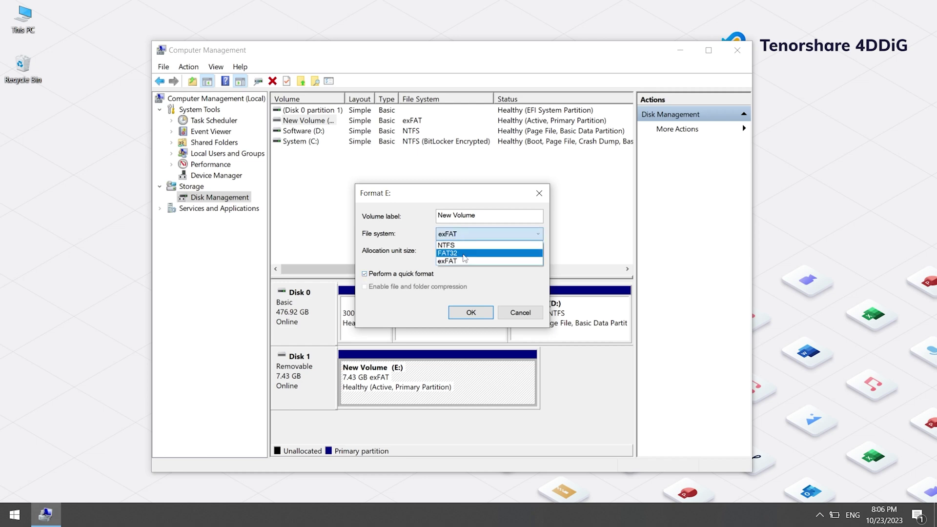
{"action": "left_click", "coordinate": [463, 254]}
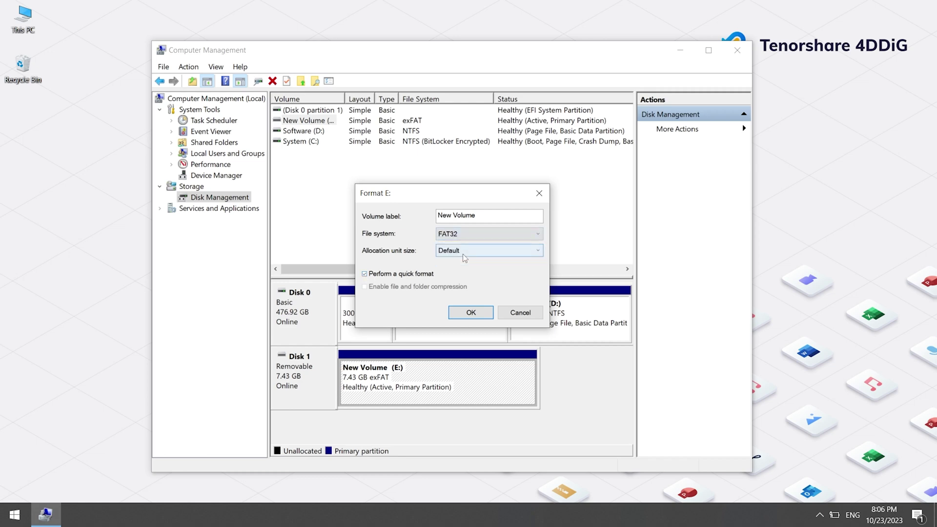
{"action": "left_click", "coordinate": [473, 313]}
{"action": "left_click", "coordinate": [513, 347]}
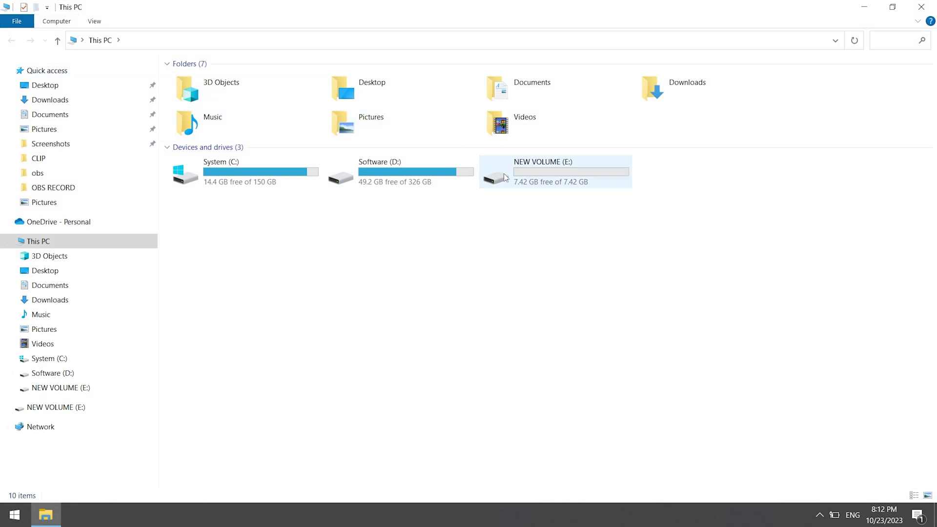
Step: Quick-format NEW VOLUME (E:) to FAT32 (Default) from its File Explorer Format dialog, accepting the erase warning
{"action": "left_click", "coordinate": [504, 177]}
{"action": "right_click", "coordinate": [504, 178]}
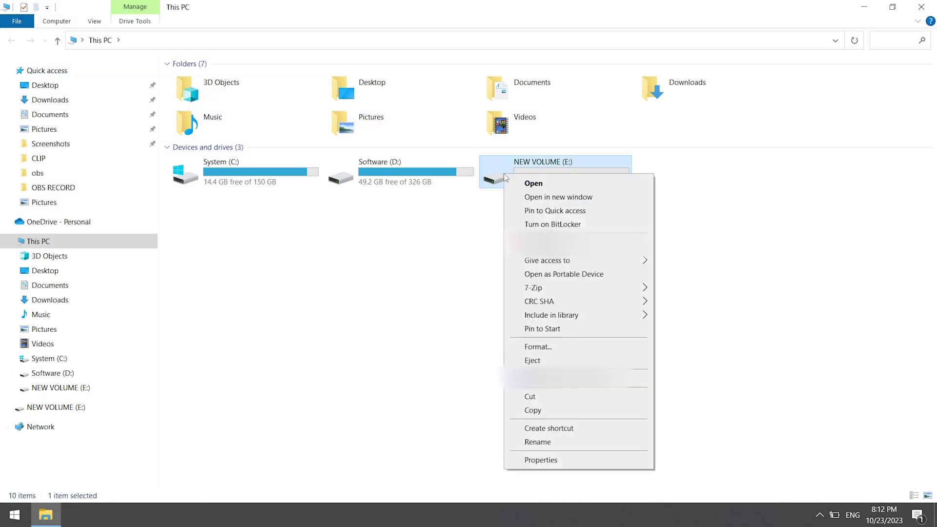
{"action": "left_click", "coordinate": [550, 351]}
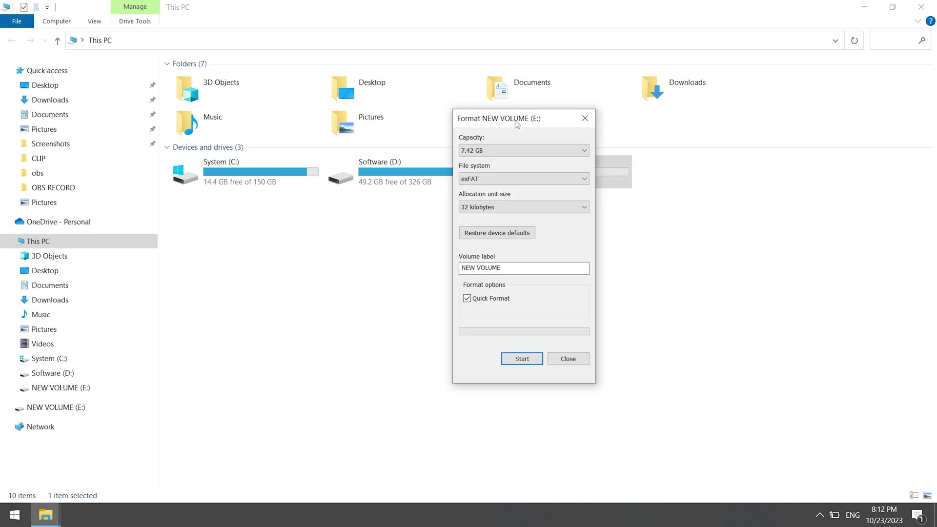
{"action": "left_click", "coordinate": [523, 179]}
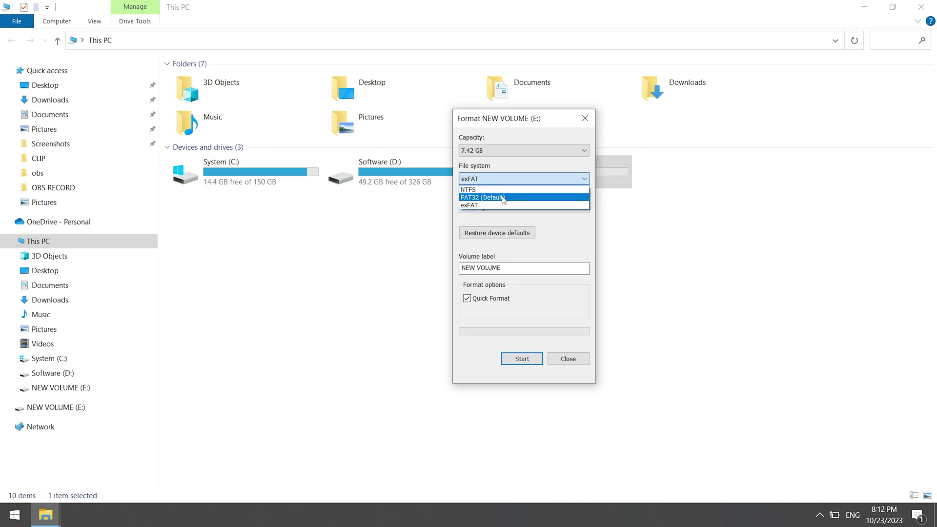
{"action": "left_click", "coordinate": [502, 197]}
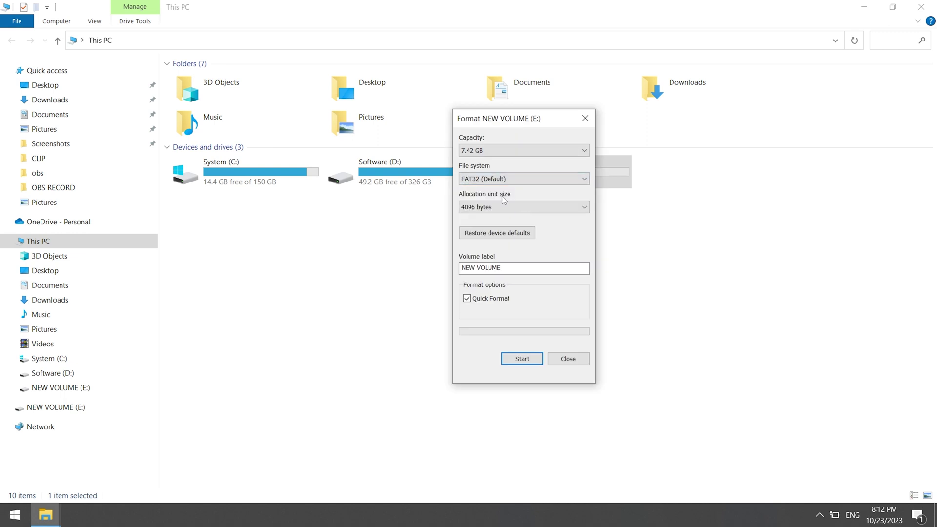
{"action": "left_click", "coordinate": [522, 358]}
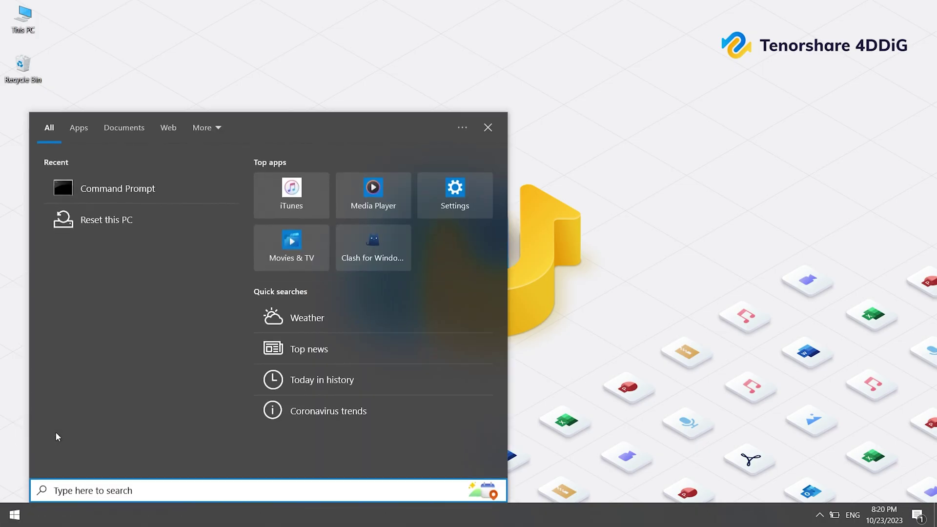
{"action": "type", "text": "cmd"}
Step: In an admin Command Prompt, run diskpart, list volumes, select volume 3 and format it fs=fat32
{"action": "left_click", "coordinate": [325, 301]}
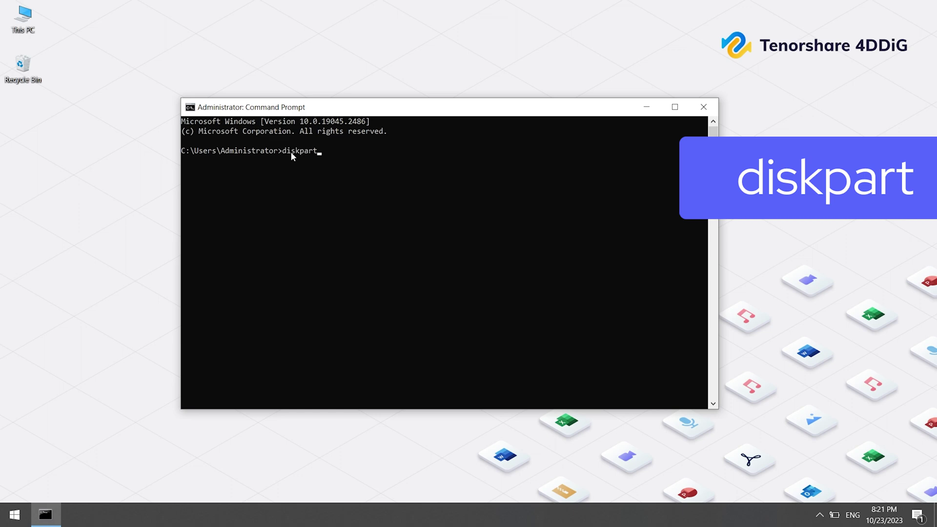
{"action": "key", "text": "Return"}
{"action": "type", "text": "list "}
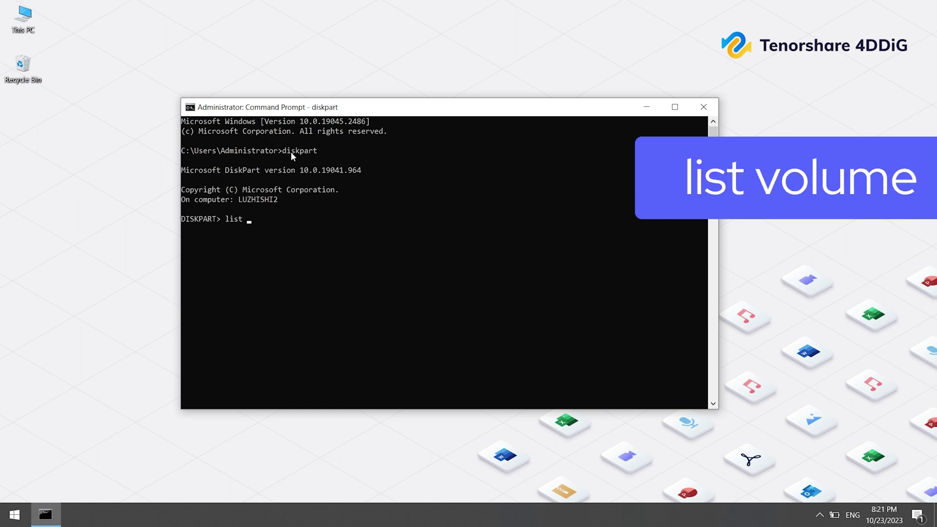
{"action": "type", "text": "volume"}
{"action": "key", "text": "Return"}
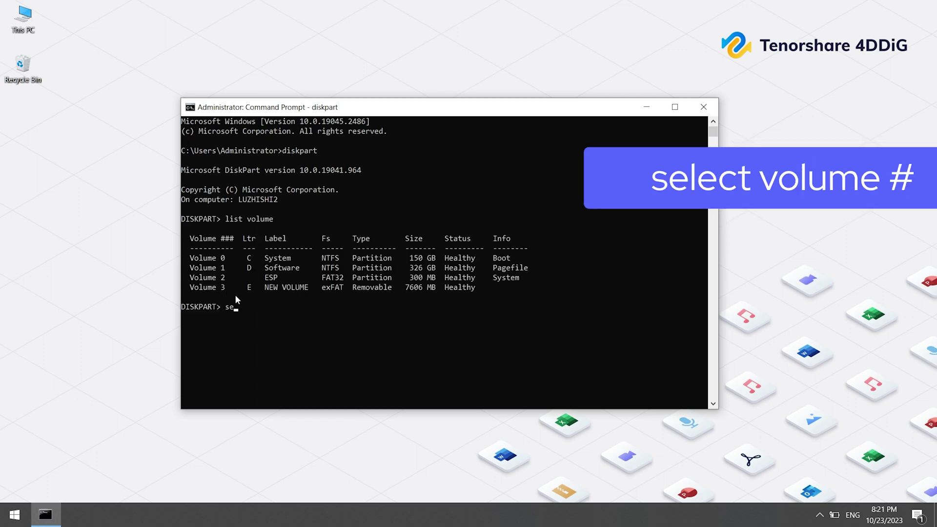
{"action": "type", "text": "select volume 3"}
{"action": "key", "text": "Return"}
{"action": "type", "text": "format fs=fat32"}
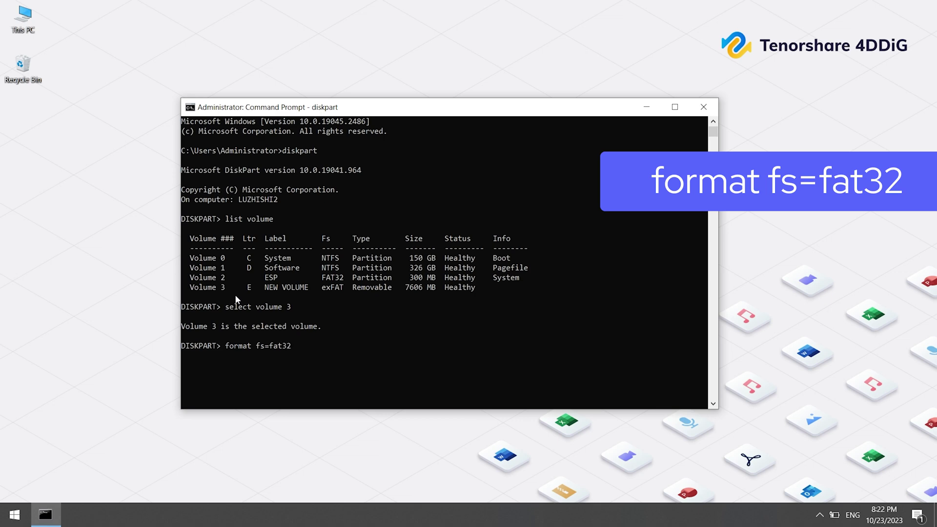
{"action": "key", "text": "Return"}
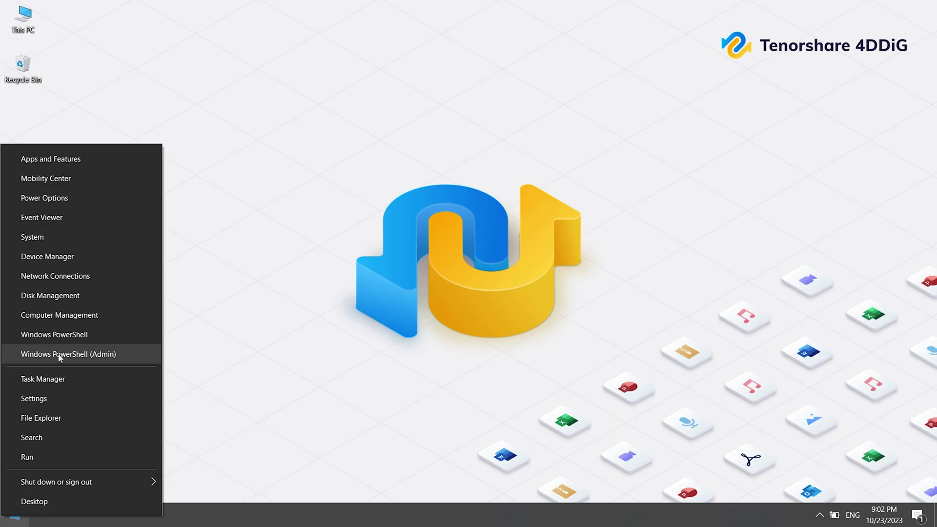
Step: In admin PowerShell, run 'format /fs:fat32 E:' and confirm to reformat drive E from exFAT
{"action": "left_click", "coordinate": [72, 337]}
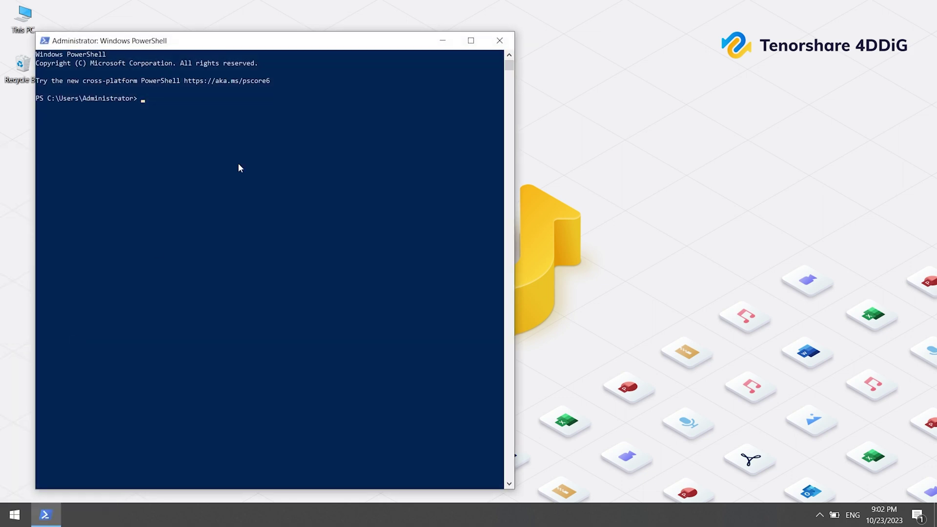
{"action": "left_click_drag", "start_coordinate": [256, 46], "coordinate": [440, 47]}
{"action": "type", "text": "format /fs:fat32 E"}
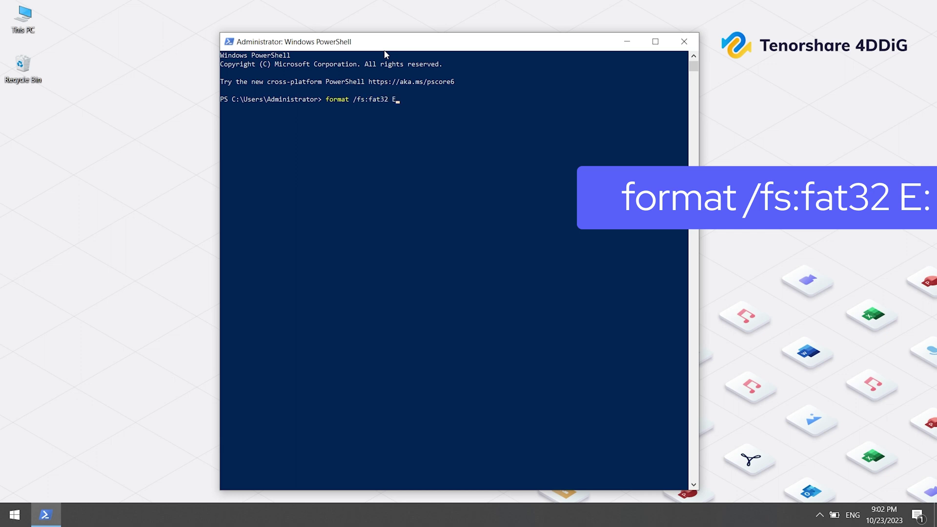
{"action": "type", "text": ":"}
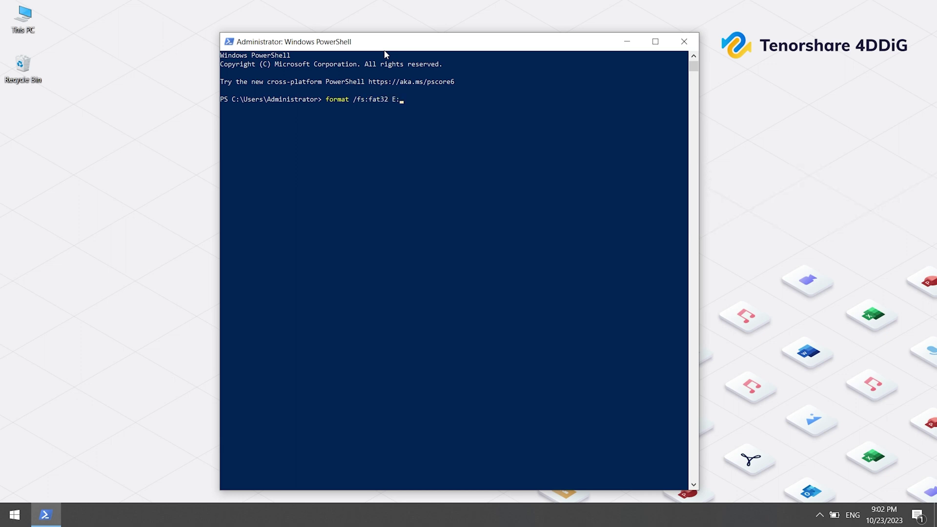
{"action": "key", "text": "Return"}
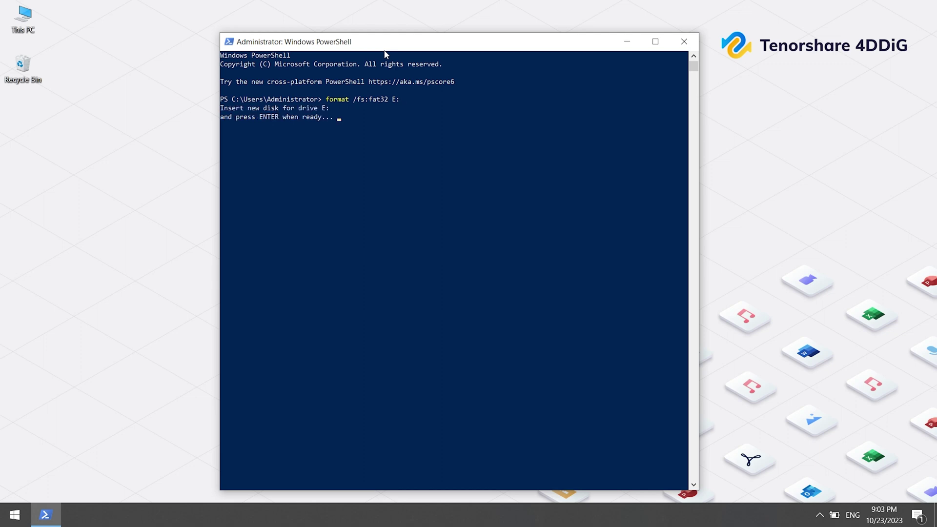
{"action": "key", "text": "Return"}
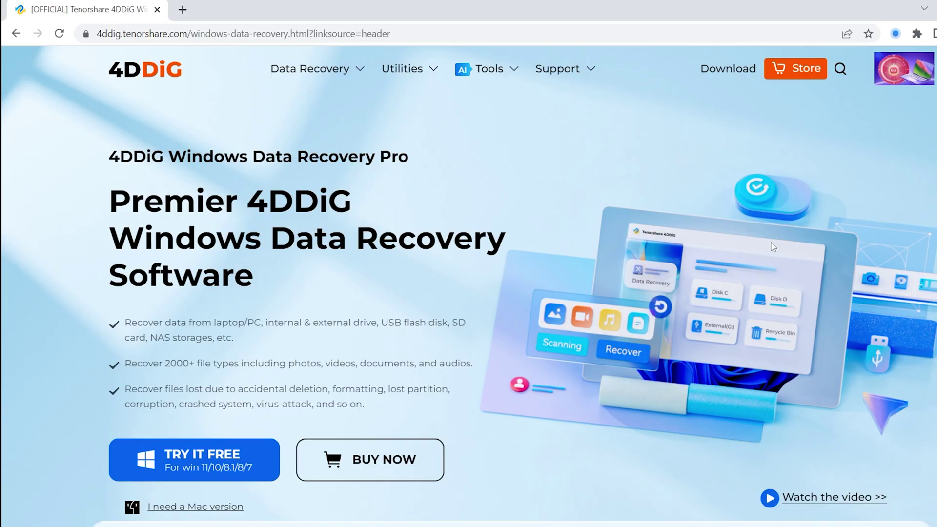
{"action": "scroll", "coordinate": [772, 246], "scroll_direction": "down", "scroll_amount": 1}
{"action": "scroll", "coordinate": [772, 247], "scroll_direction": "down", "scroll_amount": 4}
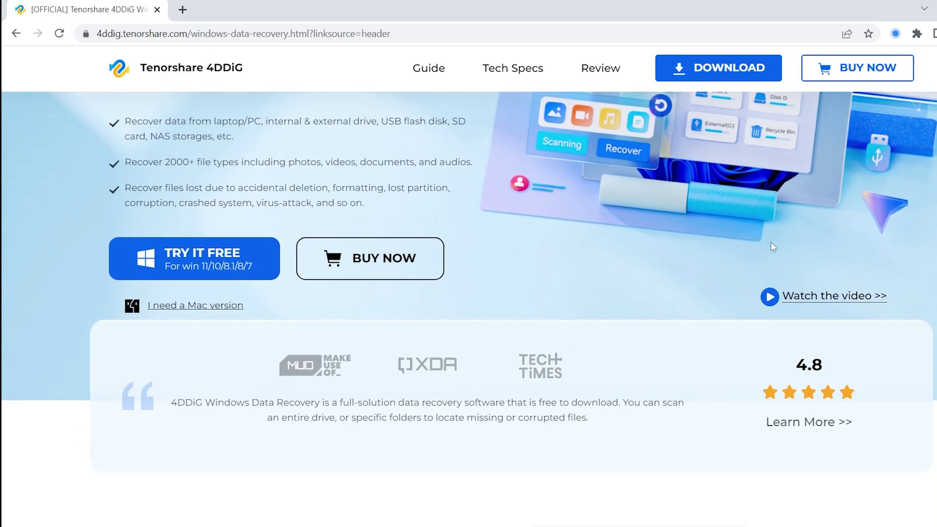
{"action": "scroll", "coordinate": [771, 247], "scroll_direction": "down", "scroll_amount": 2}
{"action": "scroll", "coordinate": [773, 247], "scroll_direction": "down", "scroll_amount": 1}
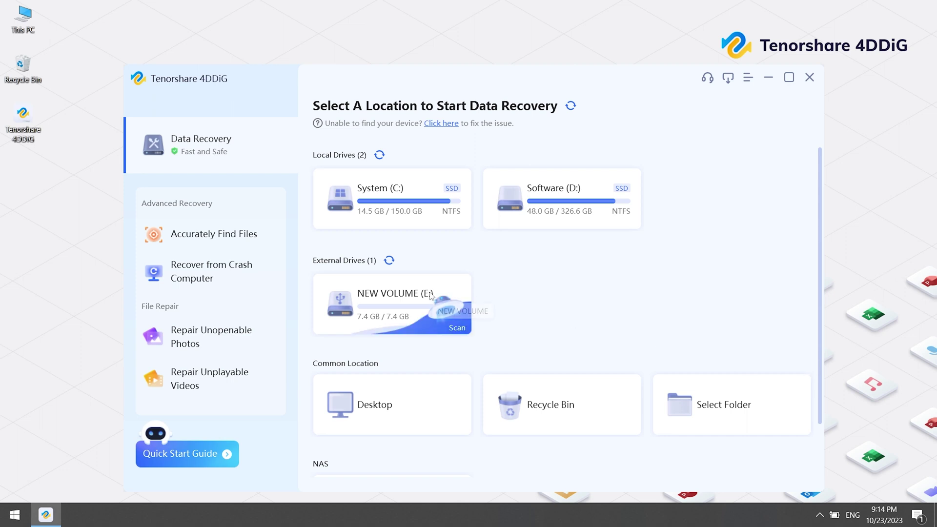
Step: Scan NEW VOLUME (E:) with Video, Audio, Document and Others unticked, photos only
{"action": "mouse_move", "coordinate": [391, 303]}
{"action": "left_click", "coordinate": [454, 315]}
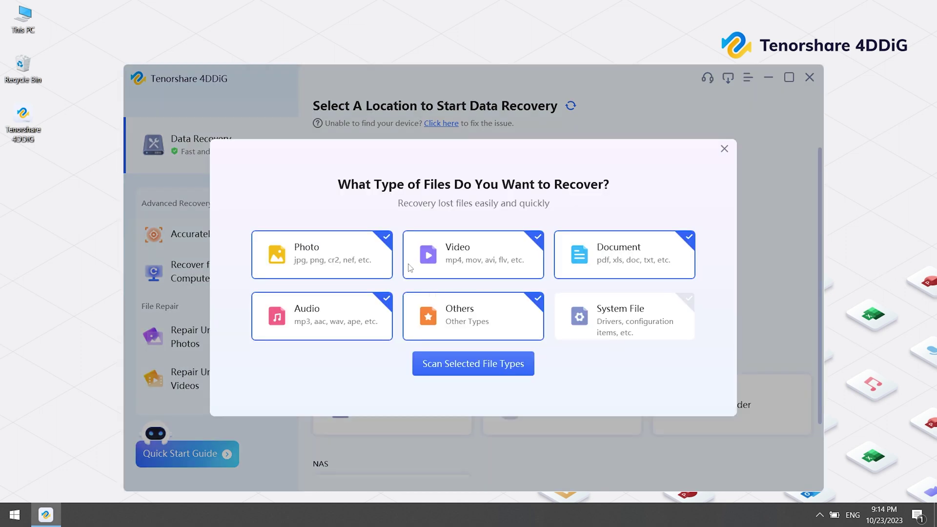
{"action": "left_click", "coordinate": [422, 264]}
{"action": "left_click", "coordinate": [569, 251]}
{"action": "left_click", "coordinate": [490, 331]}
{"action": "left_click", "coordinate": [337, 322]}
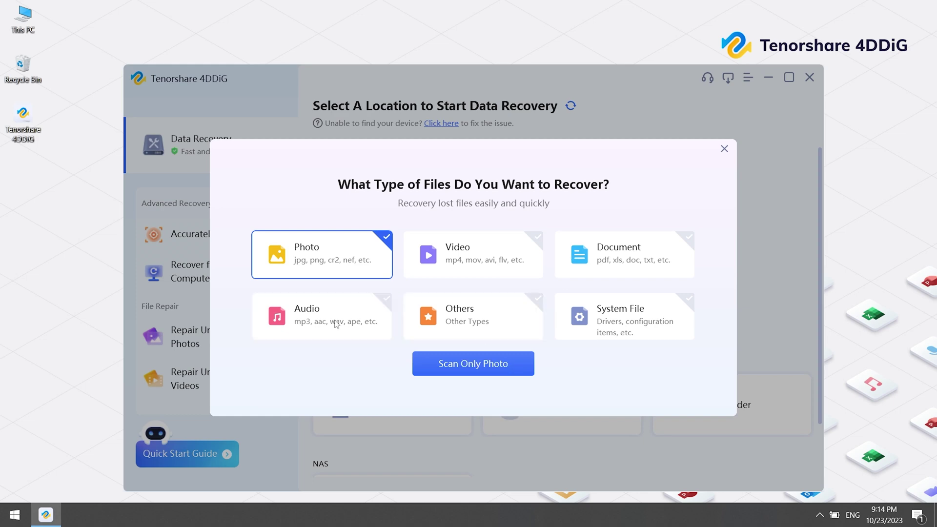
{"action": "left_click", "coordinate": [462, 367]}
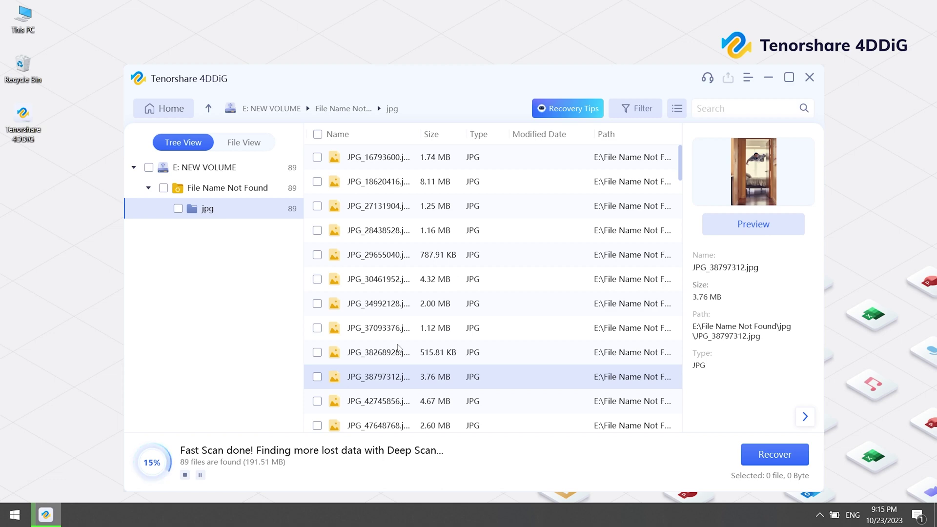
Step: Mark all 89 found JPGs for recovery and preview JPG_38268928 at full size
{"action": "left_click", "coordinate": [399, 352]}
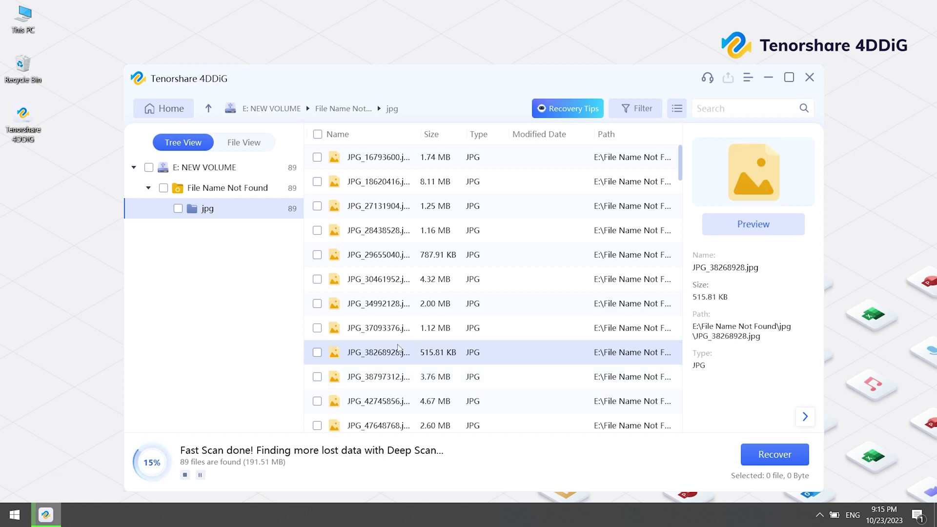
{"action": "left_click", "coordinate": [318, 134]}
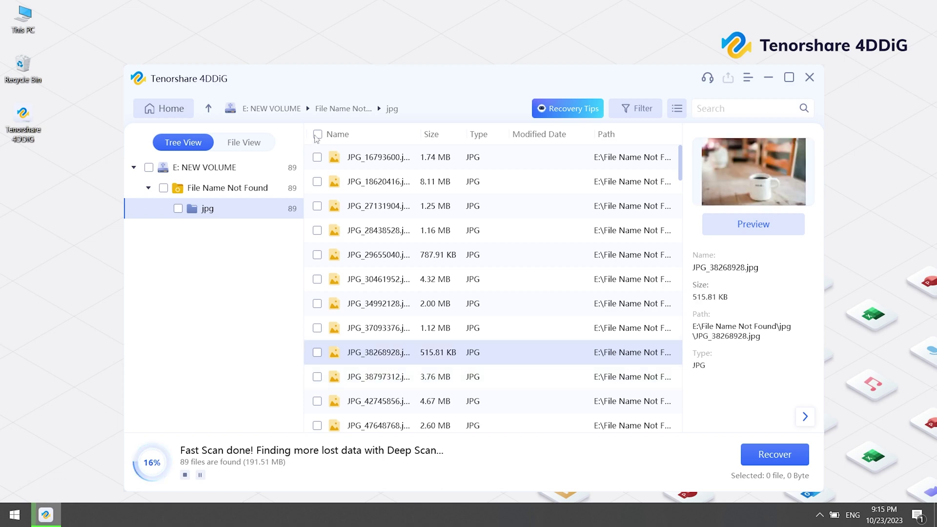
{"action": "left_click", "coordinate": [740, 228]}
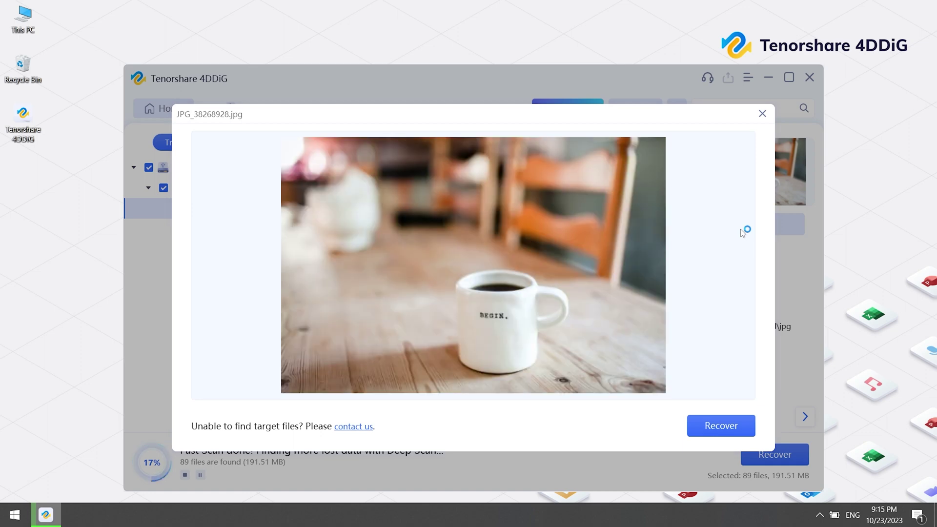
{"action": "key", "text": "Escape"}
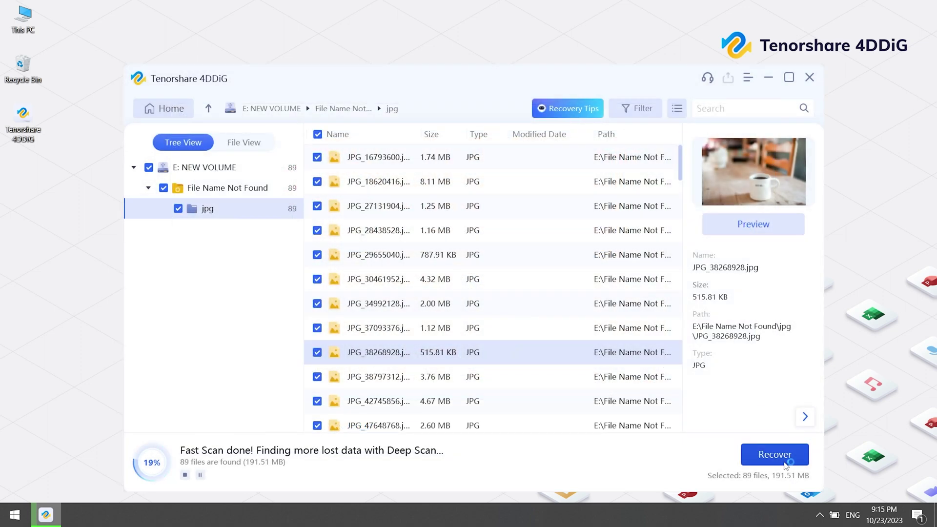
Step: Recover the selected photos to System (C:) without repairing them
{"action": "left_click", "coordinate": [774, 454]}
{"action": "left_click", "coordinate": [354, 198]}
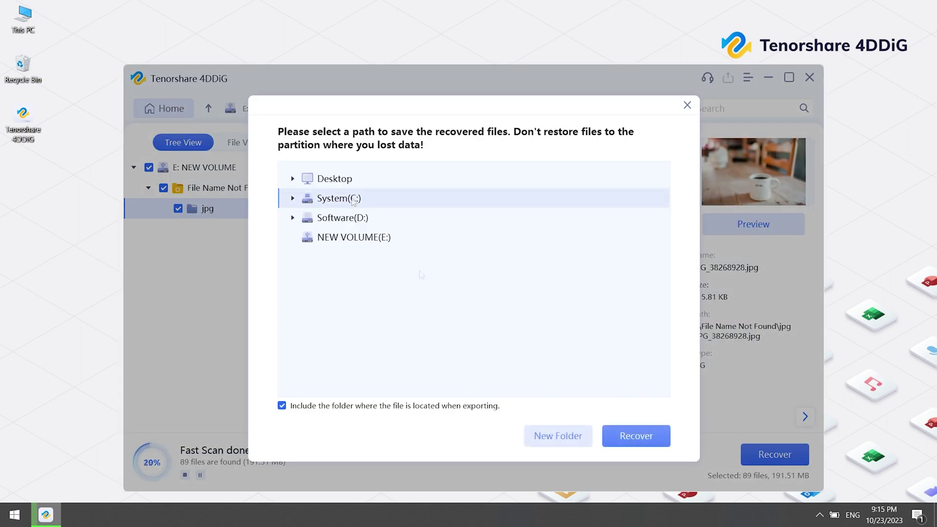
{"action": "left_click", "coordinate": [635, 436]}
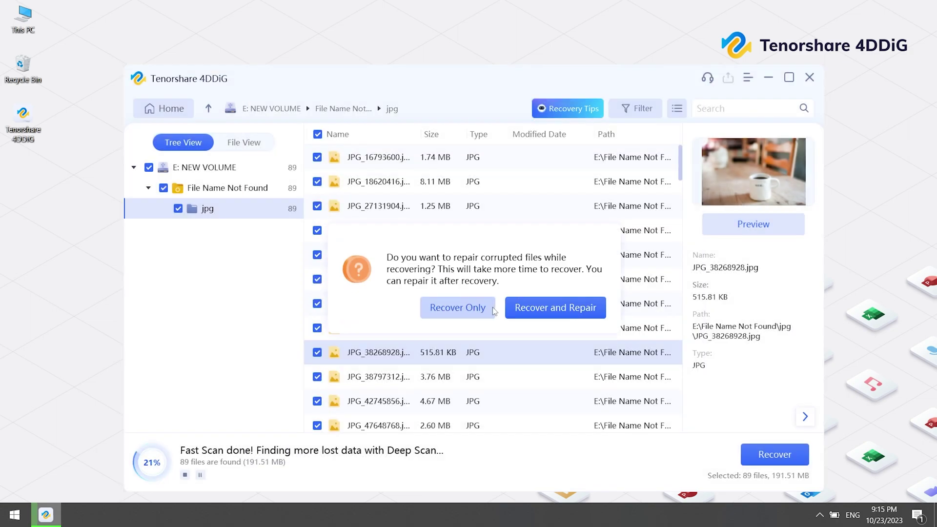
{"action": "left_click", "coordinate": [457, 307]}
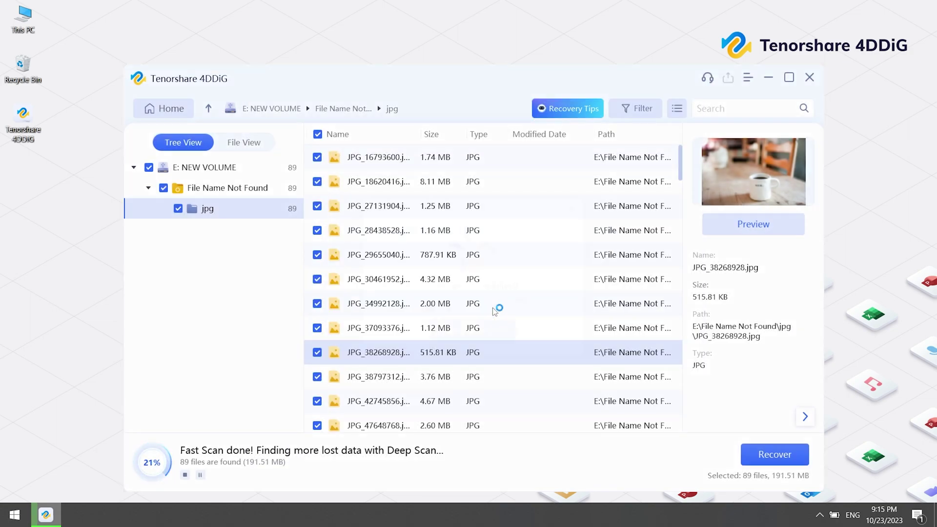
Step: View the recovered jpg folder on C: and open the camel photo JPG_197373952
{"action": "left_click", "coordinate": [473, 330]}
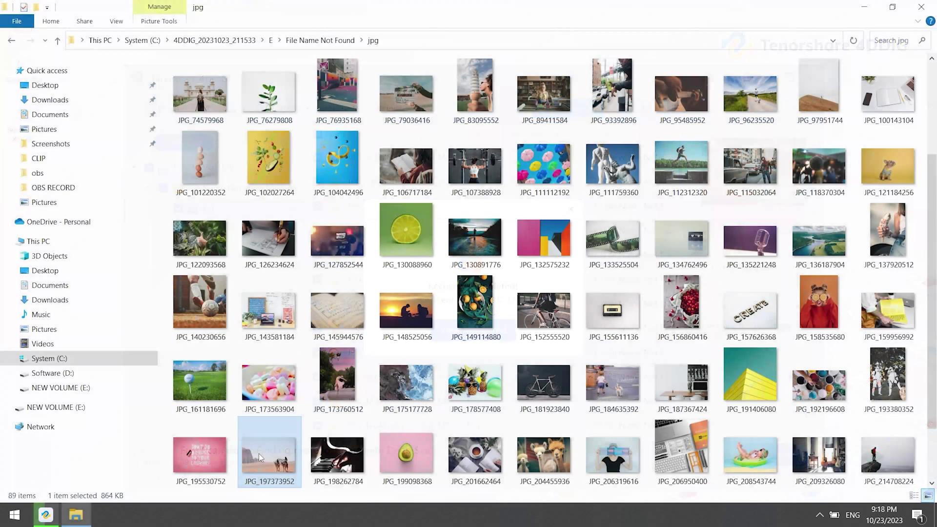
{"action": "double_click", "coordinate": [259, 453]}
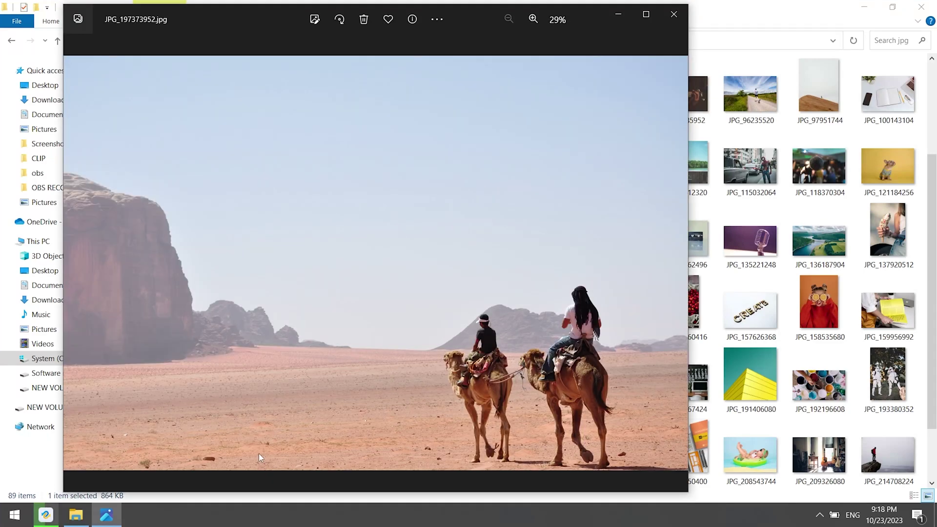